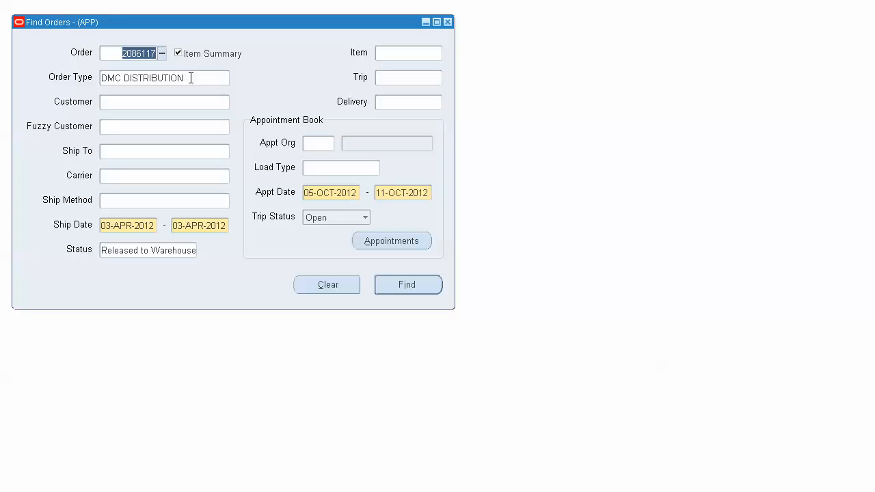
Step: Find the order using the order number already entered, and check its order number and status in the results
left_click(109, 58)
left_click(394, 288)
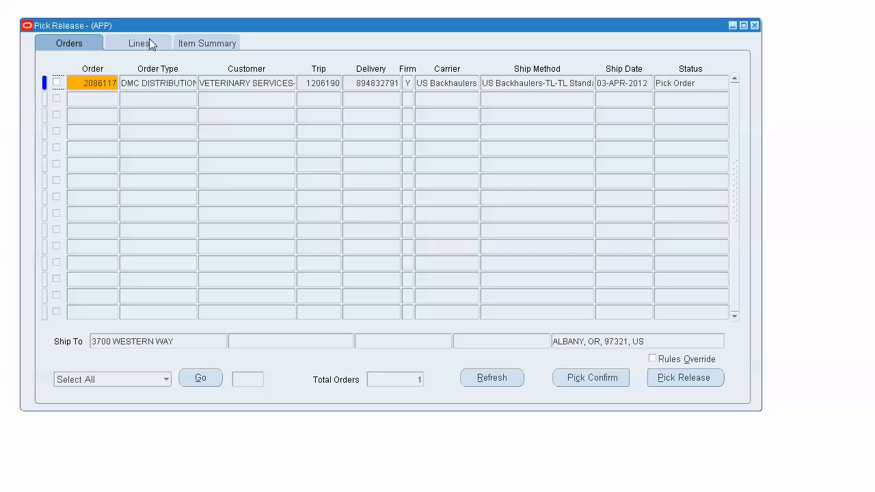
left_click_drag(116, 81, 69, 75)
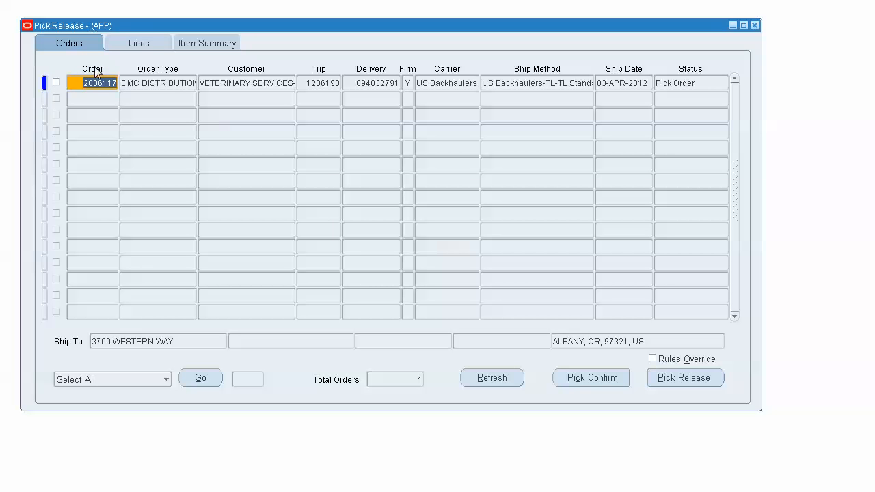
left_click_drag(79, 82, 119, 83)
left_click(717, 85)
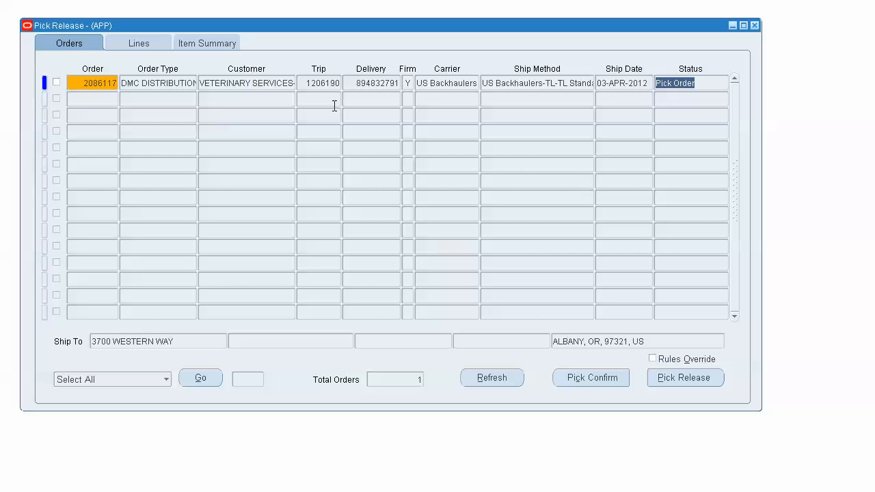
Step: Select the found order and open its picking tasks for pick confirmation, placing the tasks window slightly higher
left_click(72, 83)
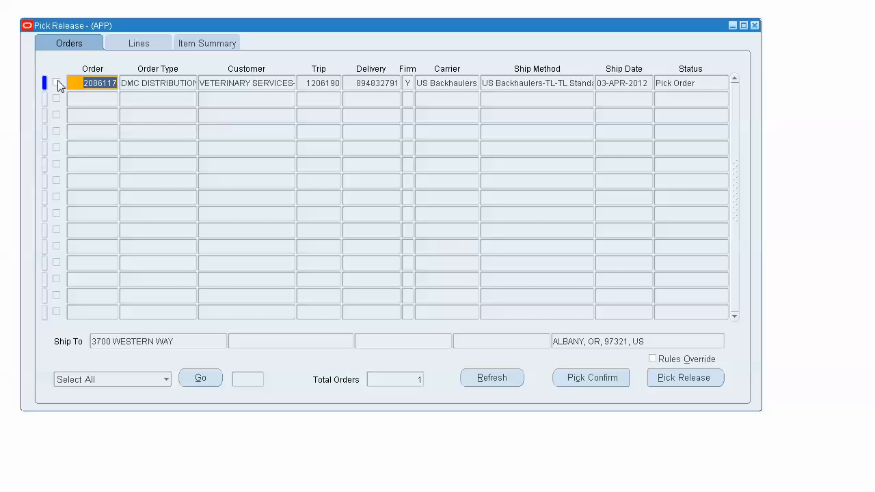
left_click(56, 83)
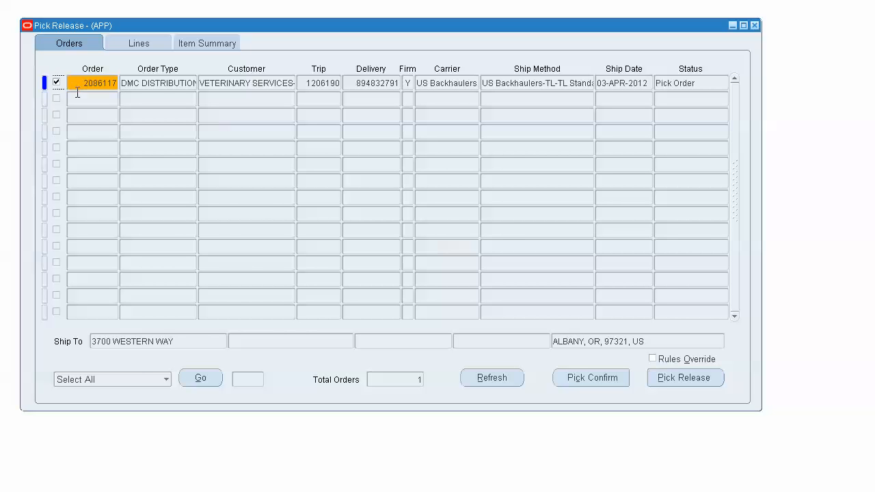
left_click(578, 381)
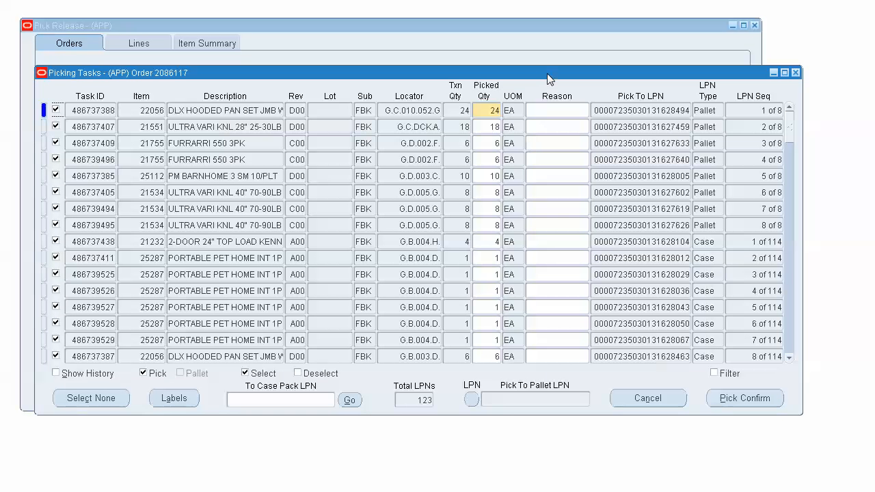
left_click_drag(548, 73, 543, 41)
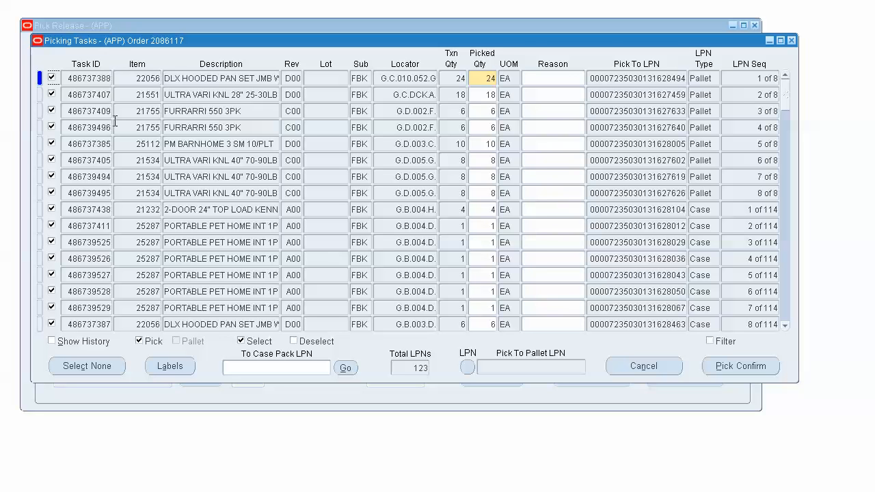
Step: Examine the Pick To LPN, LPN type and task ID of the pallet picking tasks
double_click(639, 78)
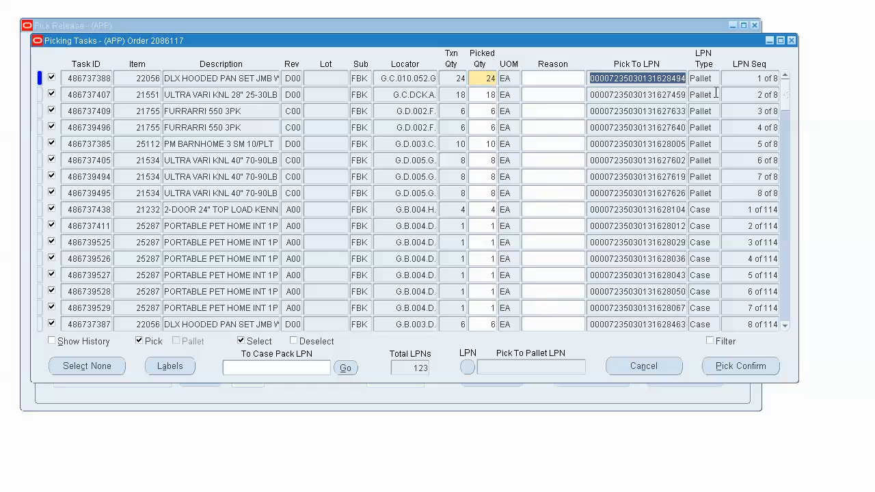
left_click(716, 79)
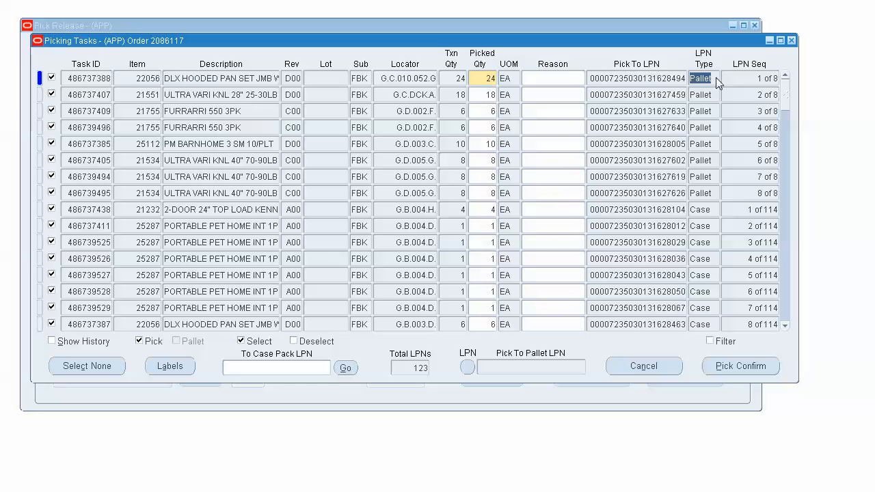
left_click(716, 192)
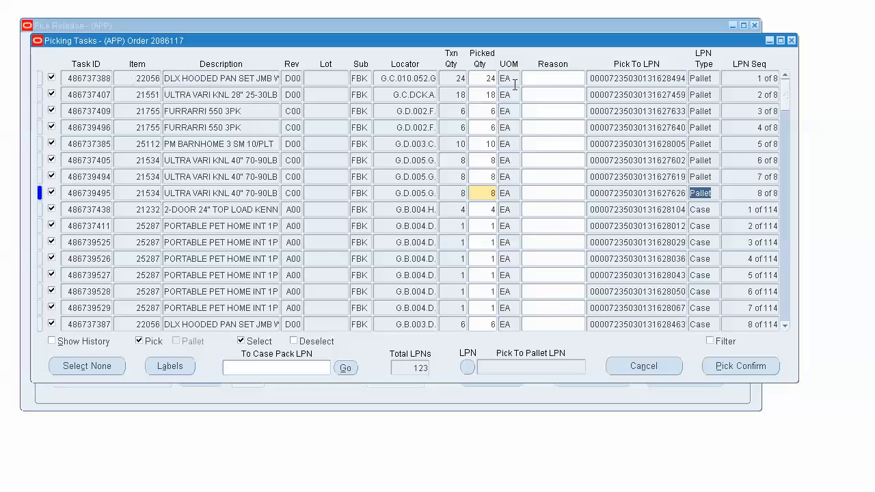
left_click(605, 79)
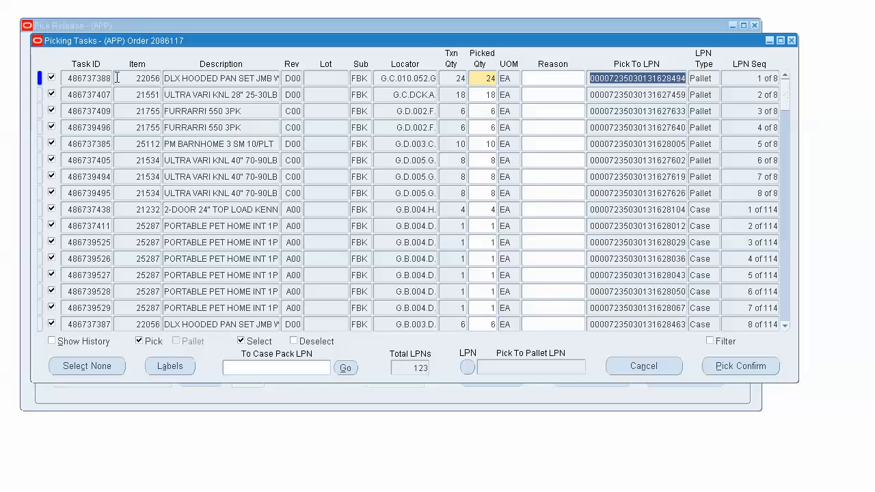
left_click(90, 78)
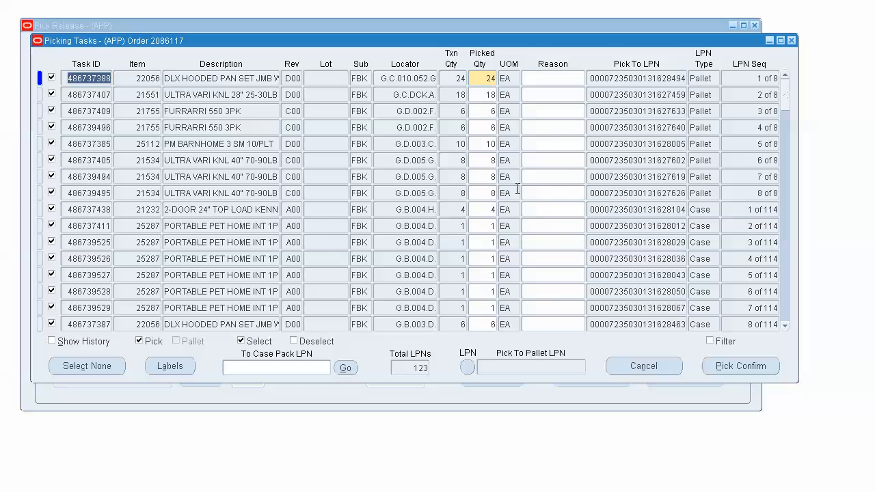
Step: Examine the case picking tasks through to the mixed LPN task at the end of the list
left_click(660, 210)
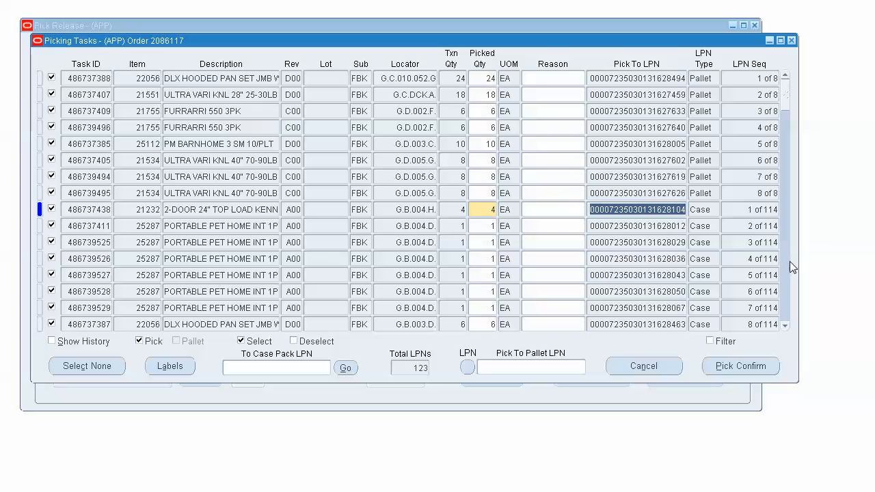
scroll(784, 281, "down", 12)
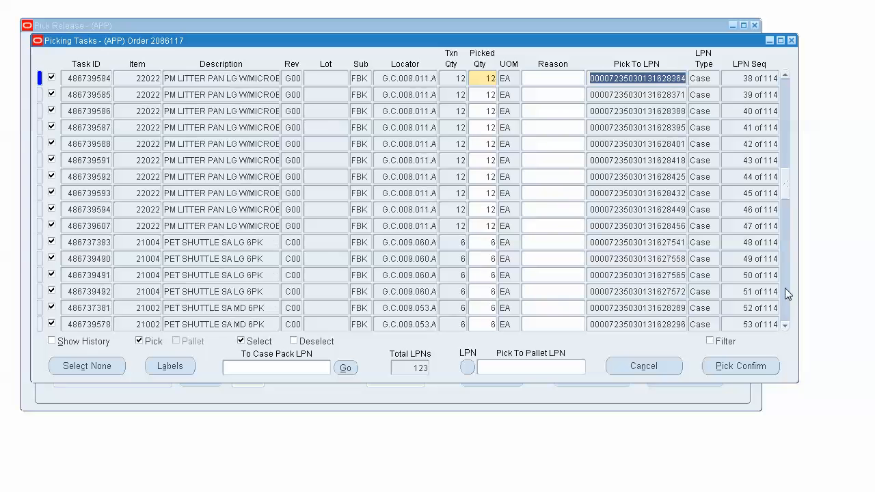
scroll(784, 288, "down", 4)
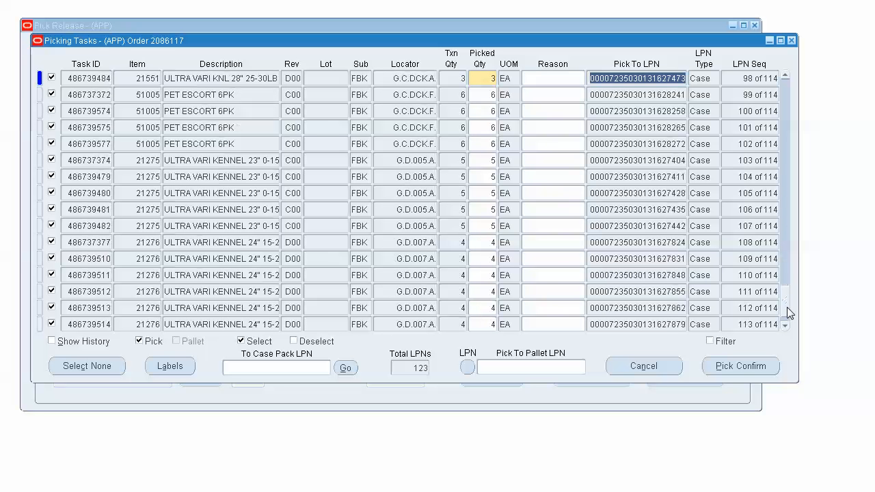
scroll(786, 306, "down", 1)
left_click(705, 325)
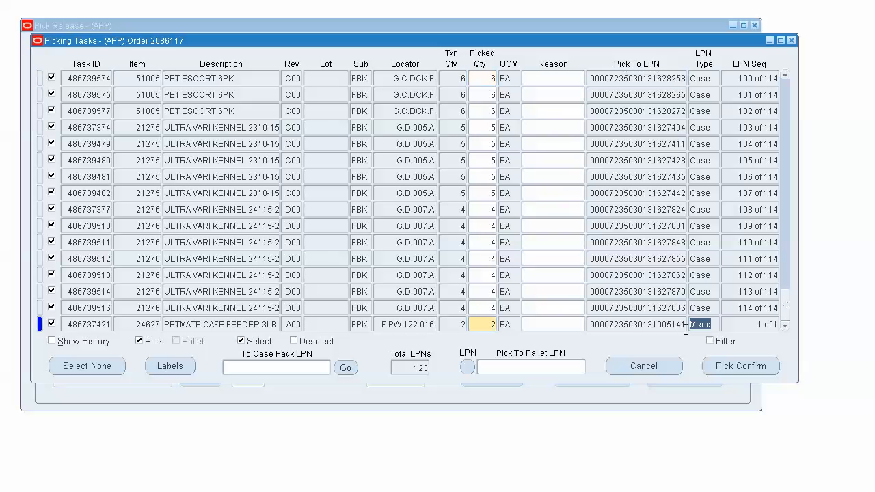
left_click(657, 328)
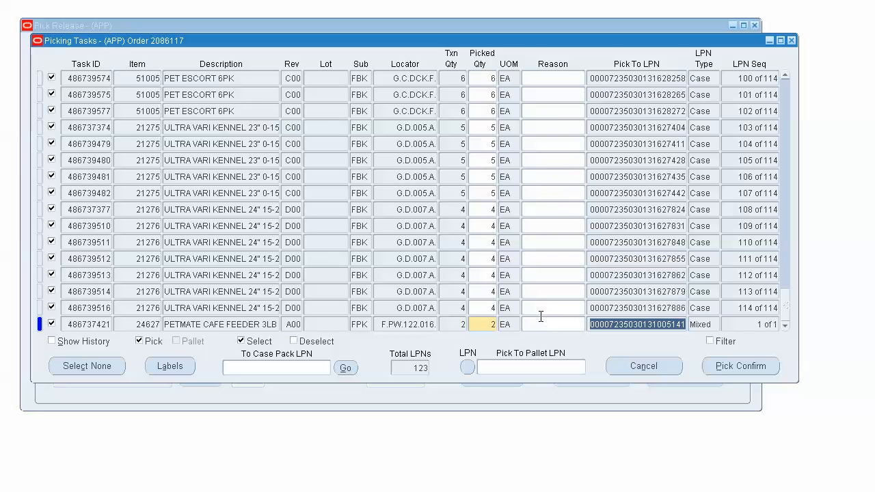
left_click(554, 320)
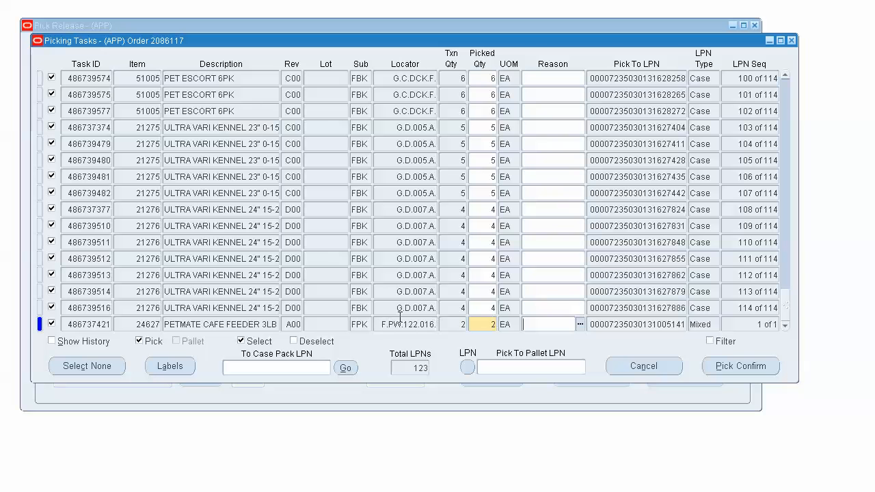
left_click(620, 325)
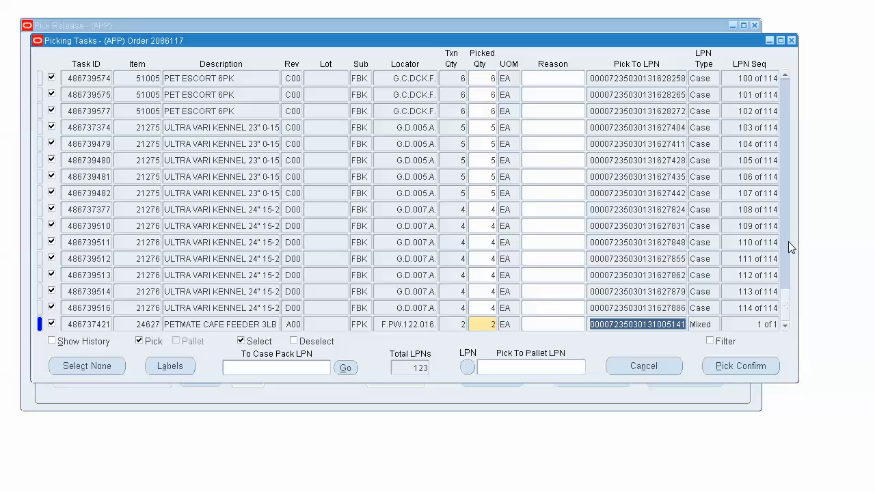
left_click_drag(787, 301, 788, 69)
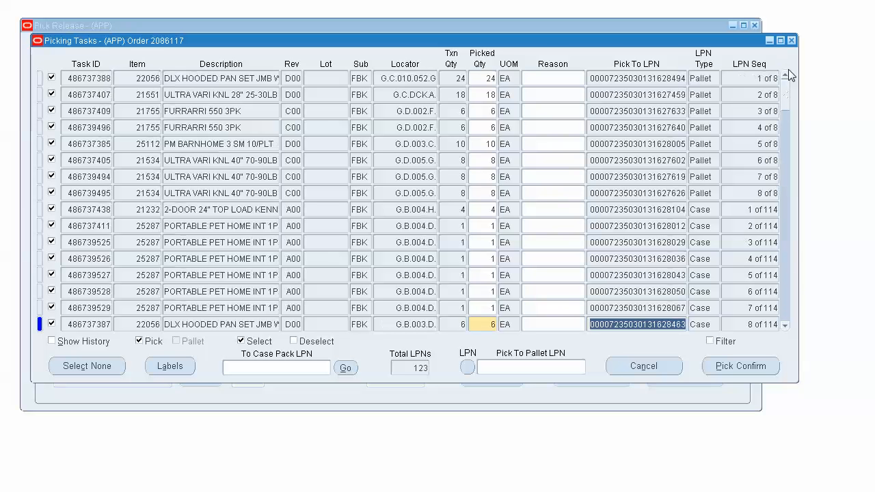
left_click(198, 82)
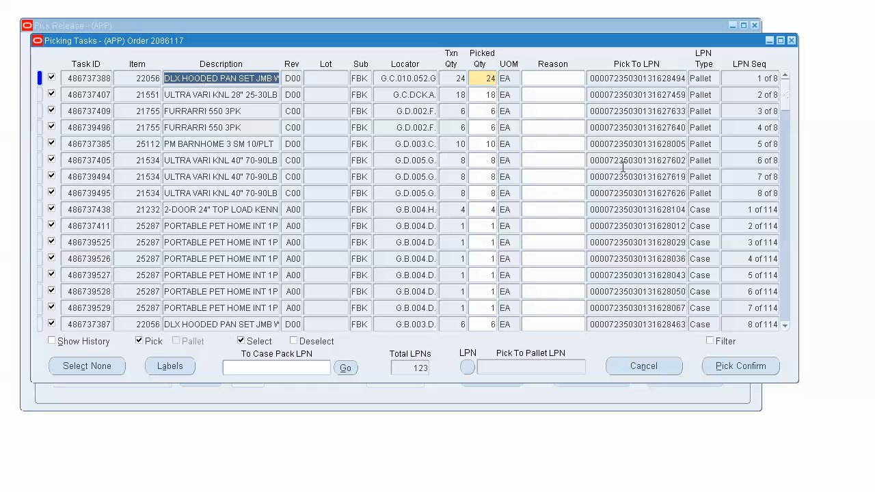
left_click(715, 78)
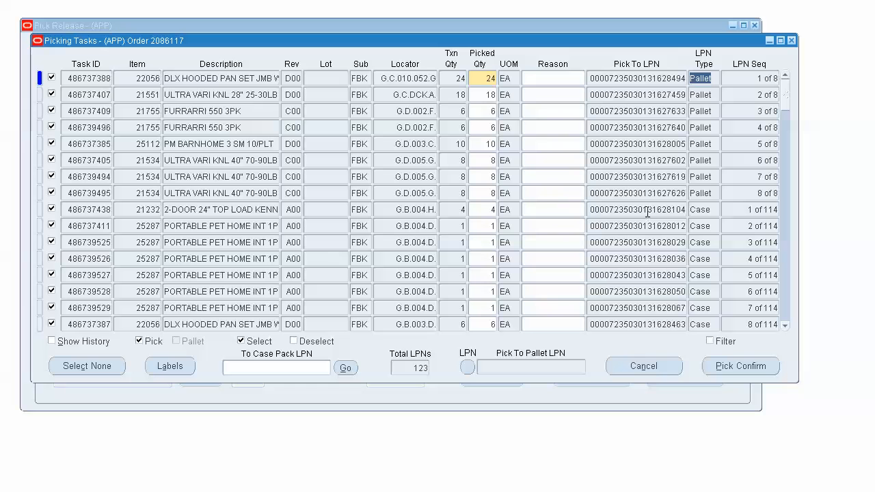
left_click(645, 215)
key("ctrl+c")
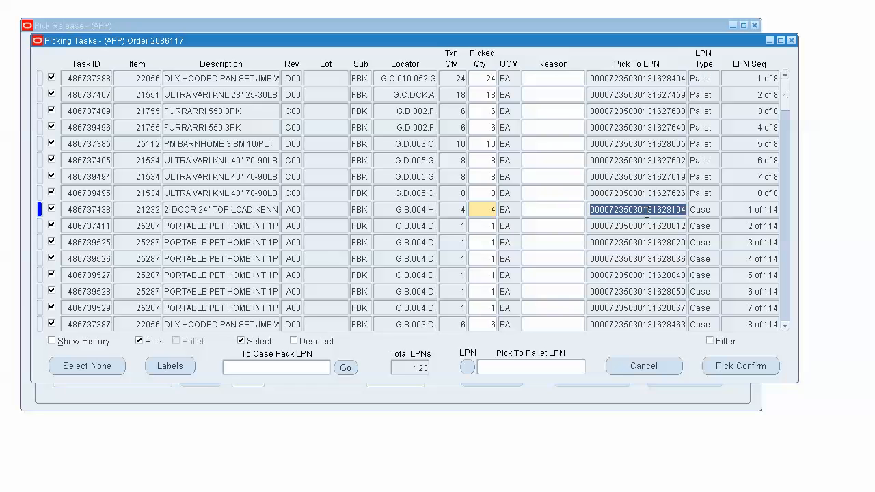
left_click(300, 368)
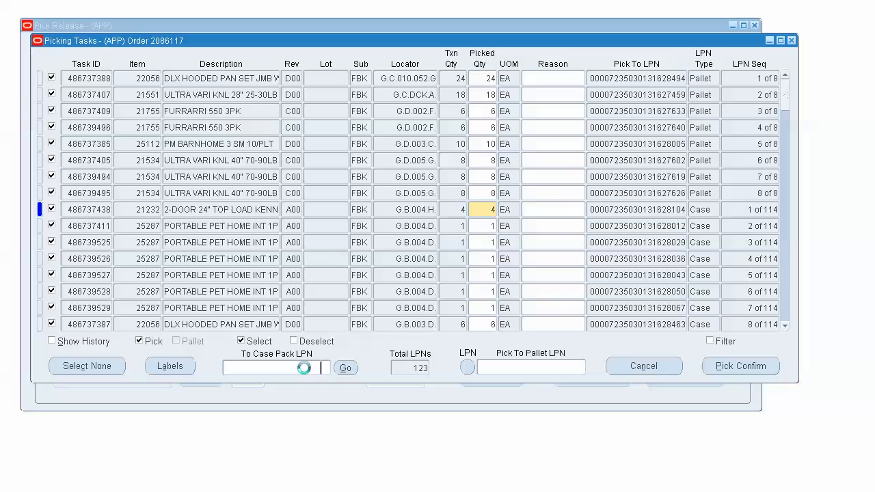
key("ctrl+v")
left_click(345, 369)
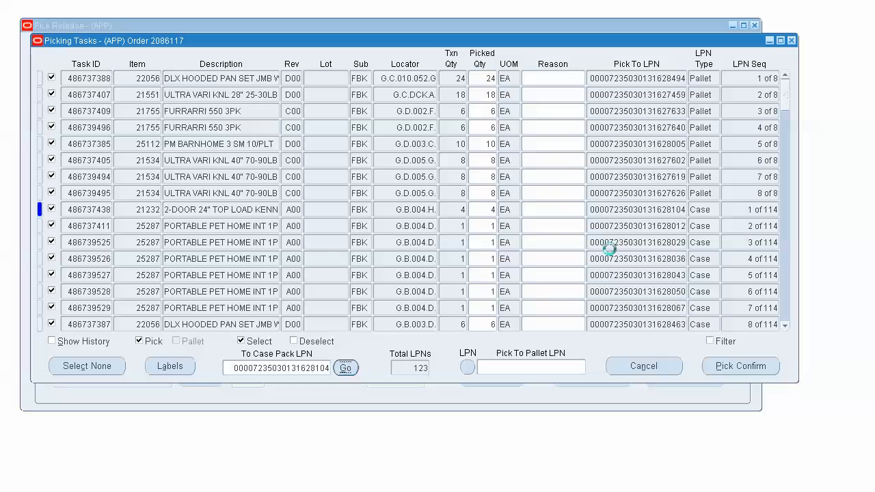
left_click(666, 210)
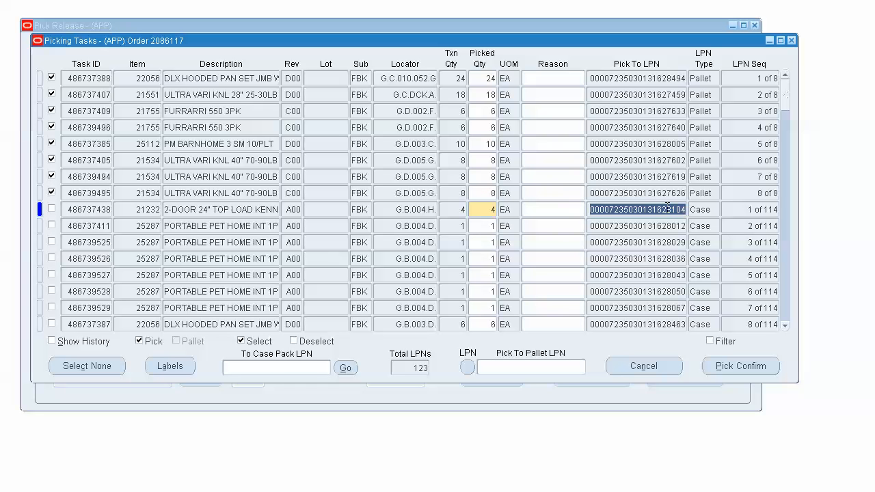
left_click(667, 209)
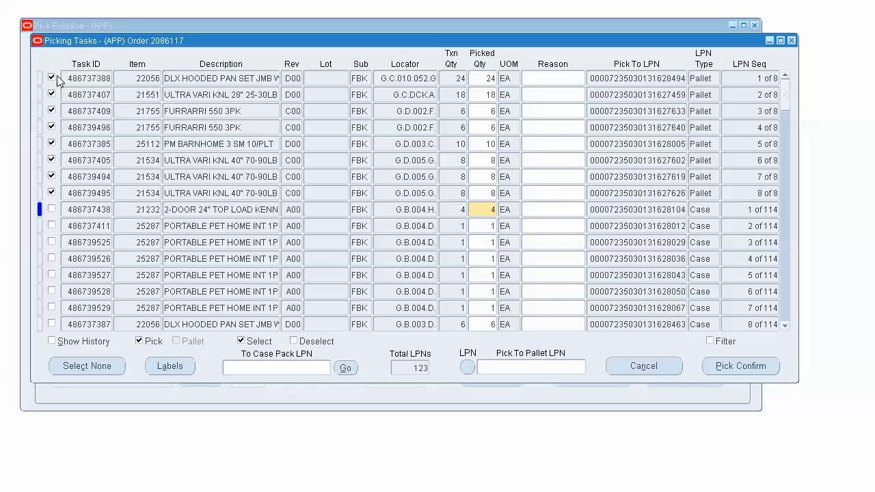
left_click(68, 194)
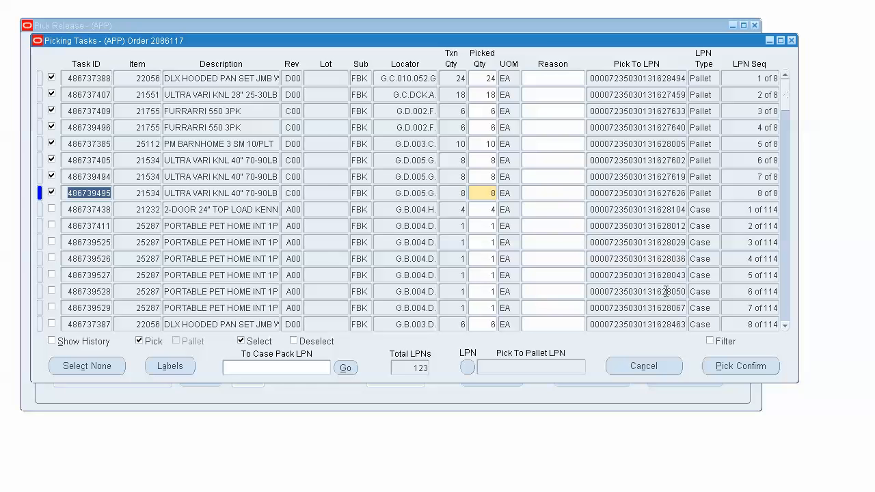
Step: Pick confirm the selected pallet tasks and acknowledge the resulting notes
left_click(744, 368)
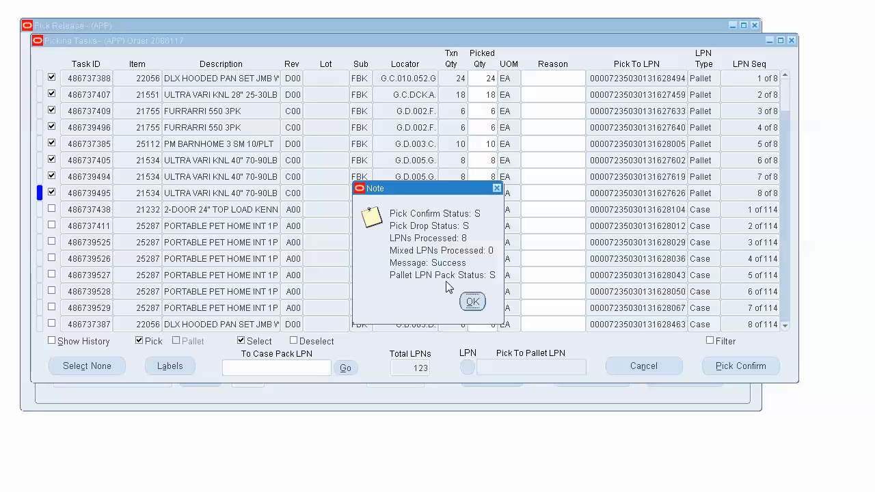
left_click(472, 301)
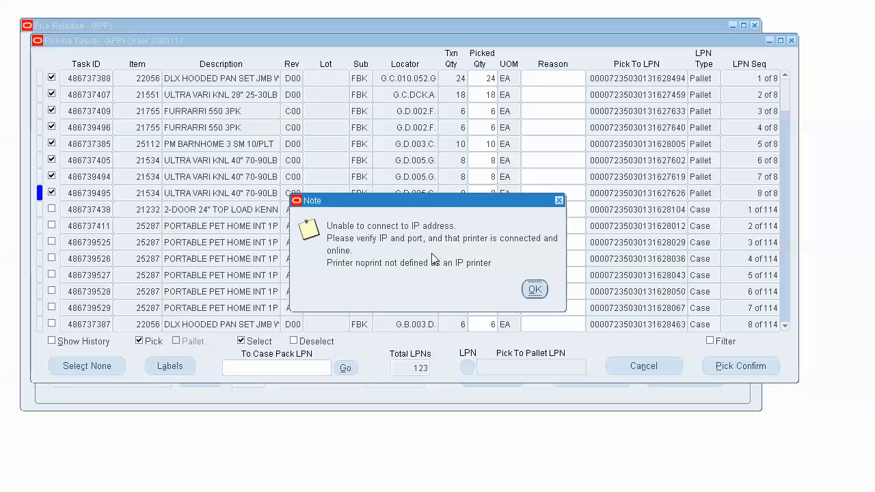
left_click(535, 290)
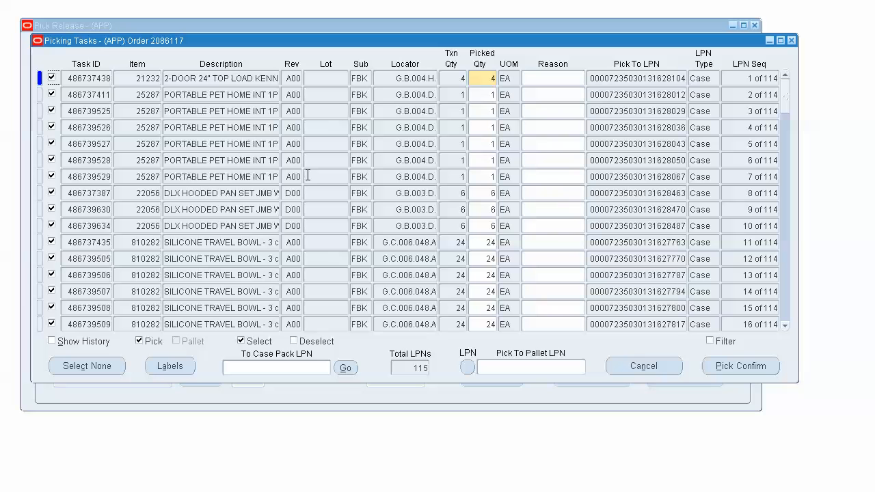
Step: Review the picking history for the confirmed pallets, return to the open tasks and examine the remaining case and mixed LPNs
left_click(52, 341)
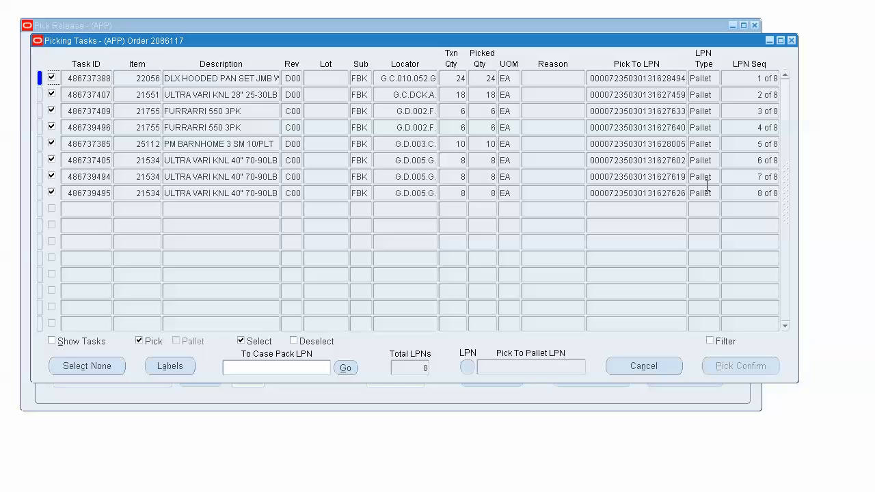
left_click(78, 343)
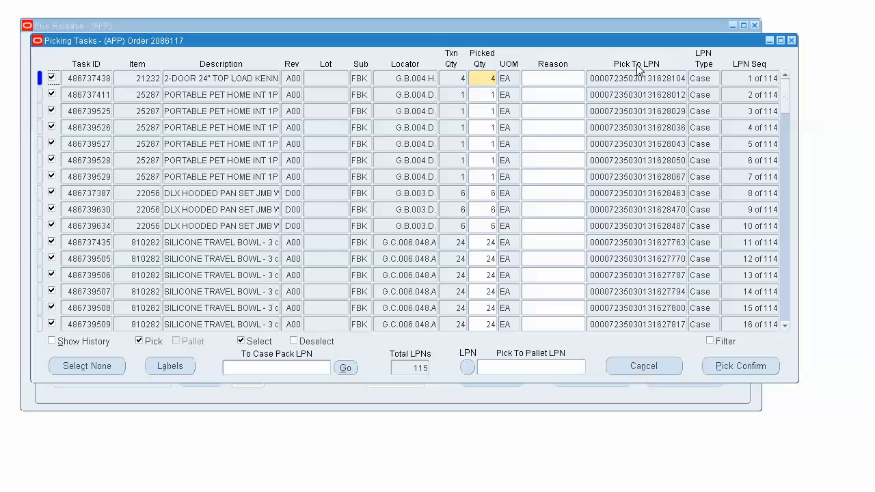
left_click(785, 306)
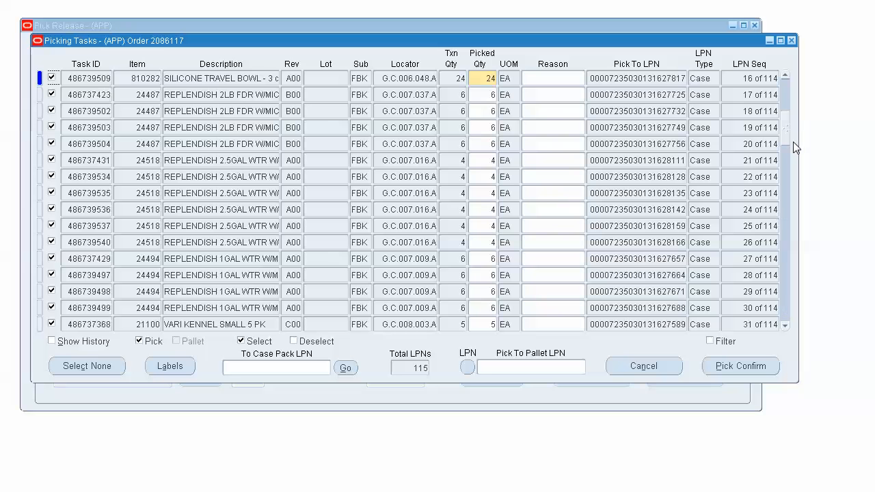
left_click_drag(784, 138, 783, 317)
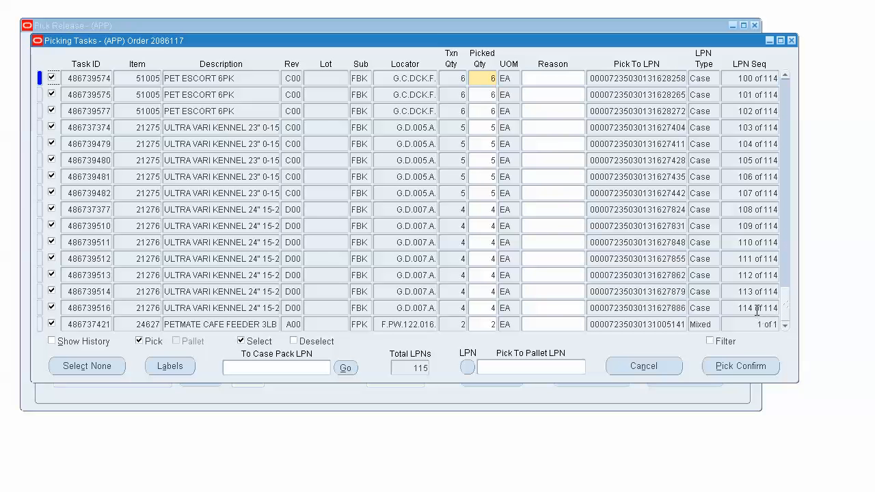
Step: Exclude the mixed LPN task for item 24627 and generate a Pick To Pallet LPN for the selected case tasks
left_click(52, 324)
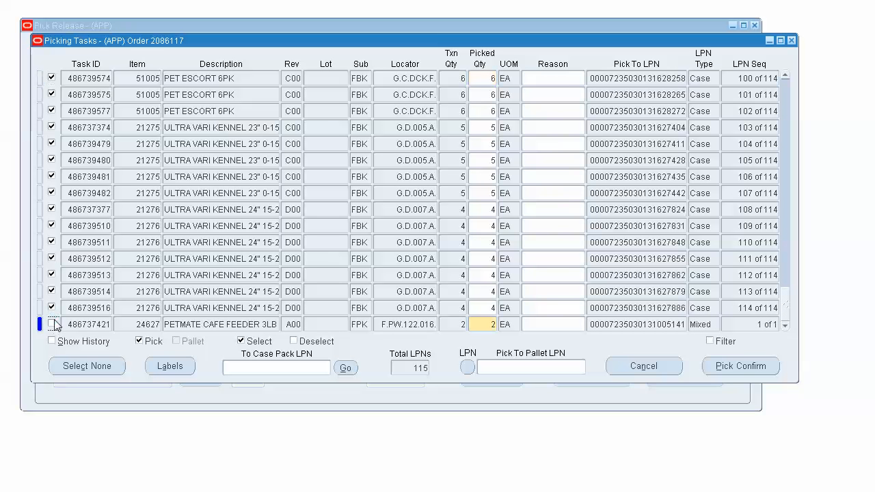
left_click(85, 308)
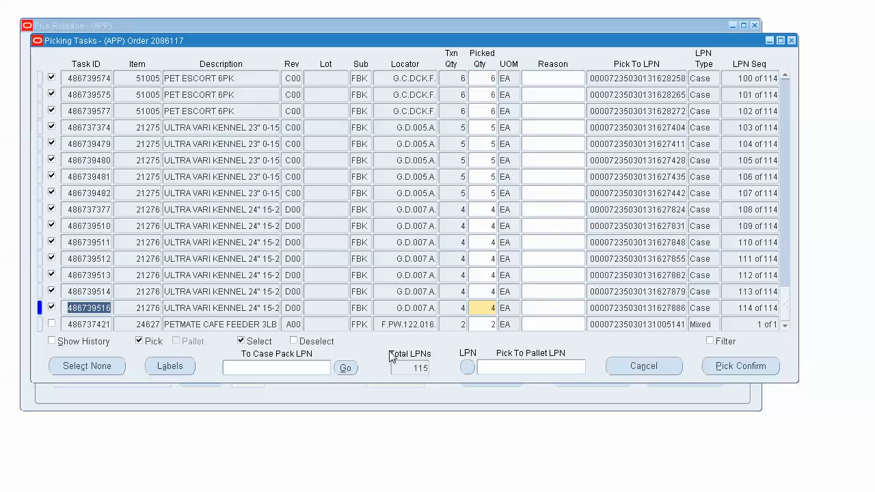
left_click(468, 368)
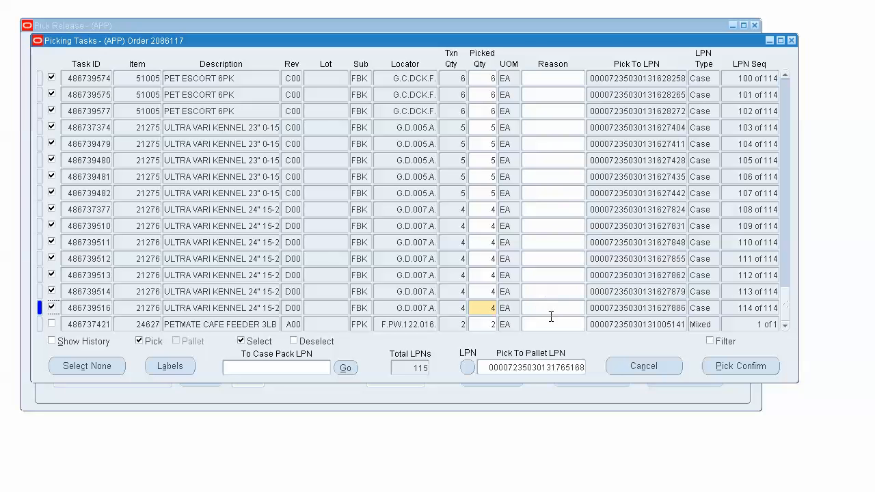
Step: Pick confirm the selected case tasks and acknowledge the resulting notes
left_click(740, 367)
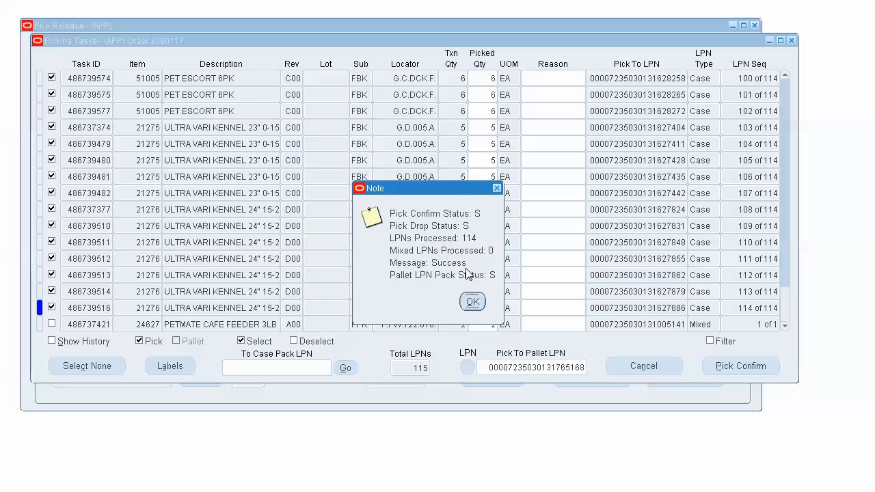
left_click(474, 302)
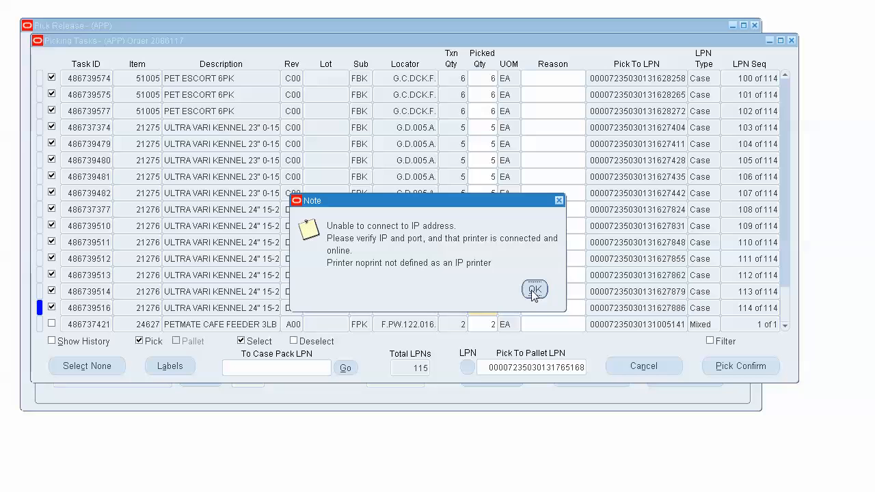
left_click(534, 291)
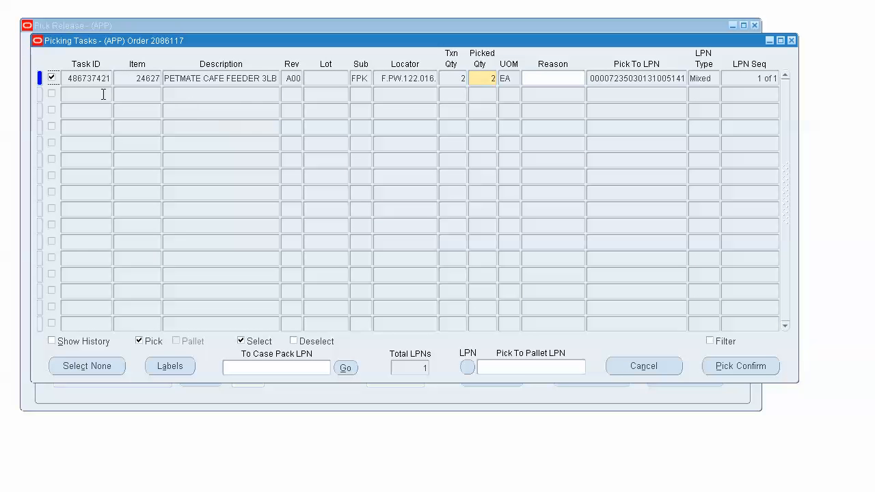
Step: Pick confirm the remaining mixed task for item 24627 onto a newly generated pallet LPN and acknowledge the notes
left_click(717, 79)
left_click(468, 367)
left_click(733, 367)
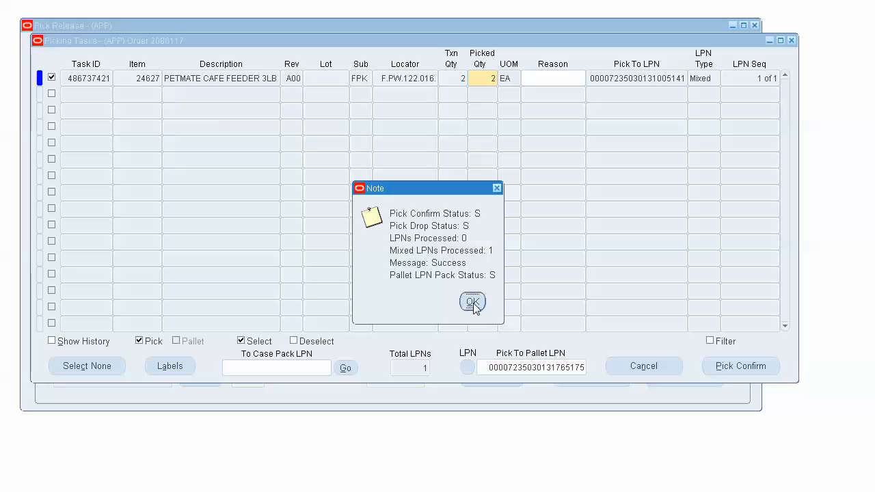
left_click(474, 301)
left_click(534, 288)
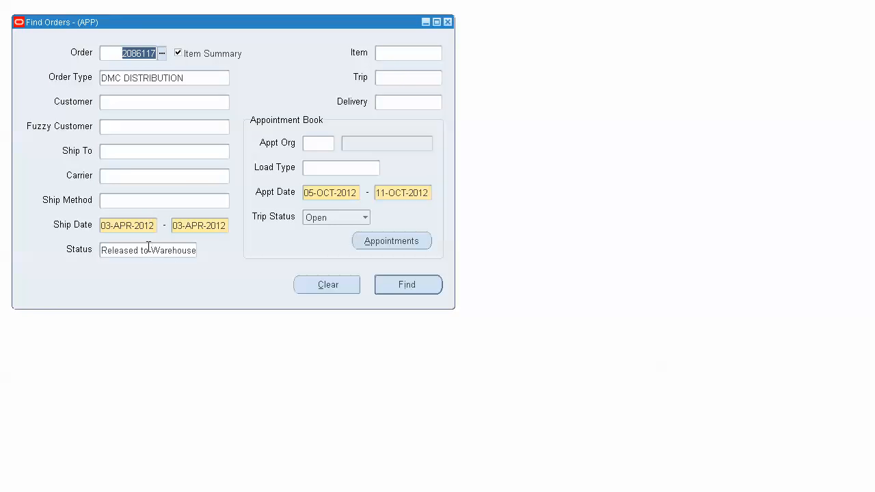
Step: Find the same order again with the status criterion set to Not Shipped and check the order's status
left_click(148, 251)
type("Not Shipped")
key("Tab")
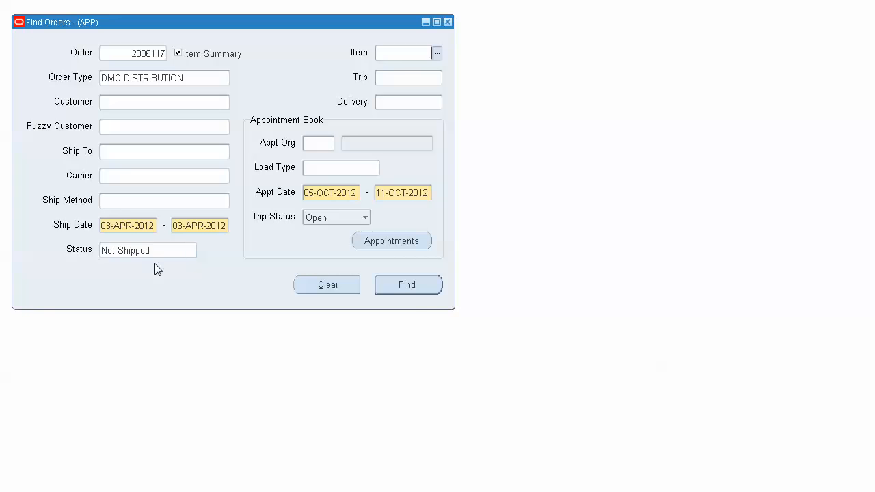
left_click(396, 283)
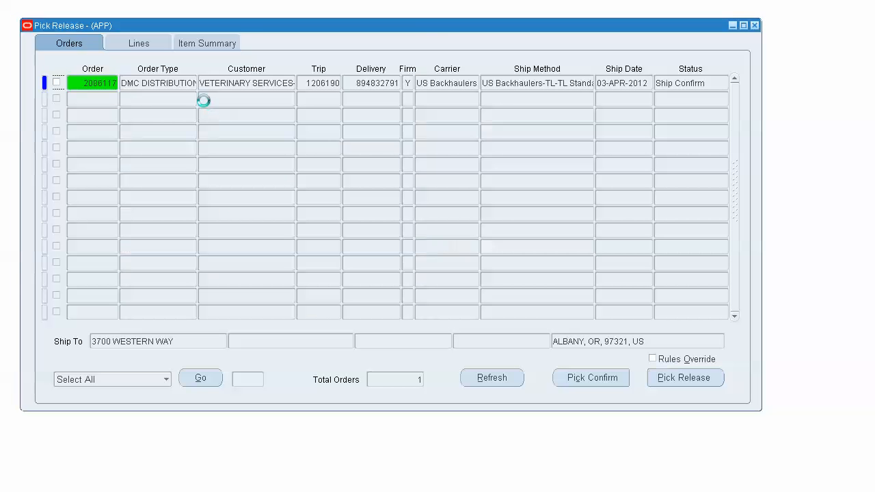
left_click(688, 84)
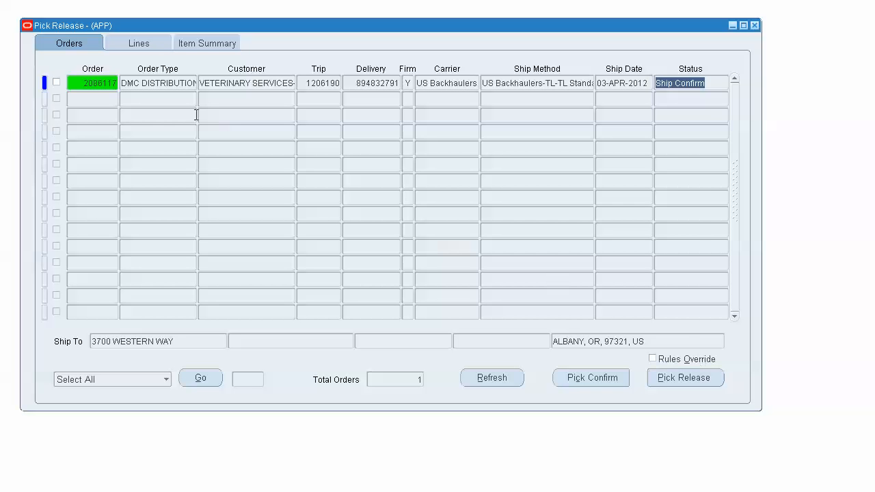
Step: Select the found order, open its picking tasks and show their history
left_click(56, 82)
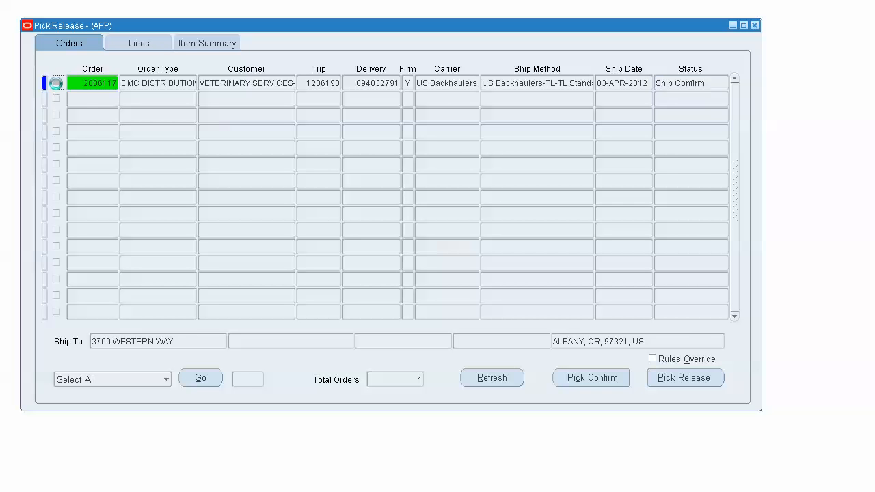
left_click(591, 378)
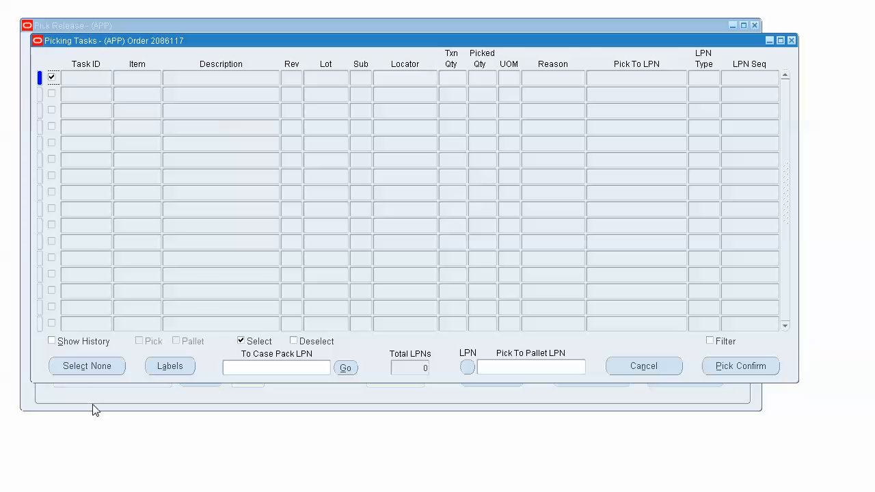
left_click(73, 341)
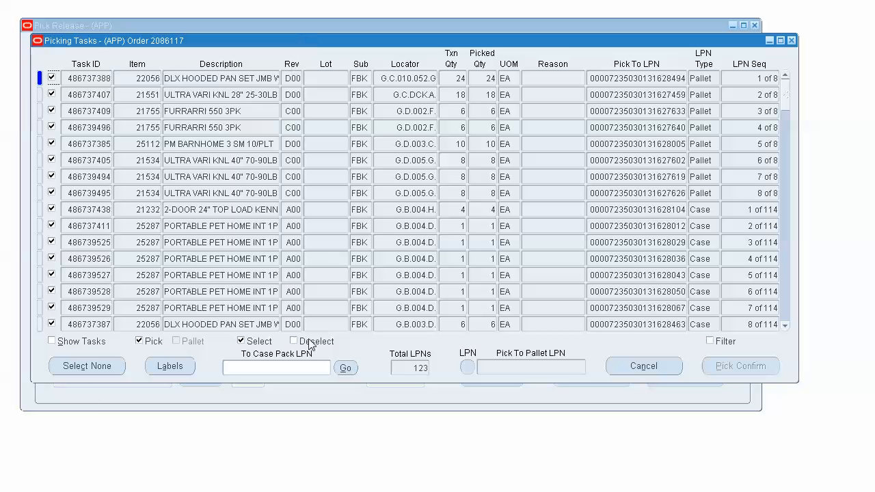
Step: Examine the picked pallet, case and mixed LPNs throughout the picking history, including their Pick To Pallet LPN, and return to the first record
left_click(790, 141)
left_click_drag(787, 135, 799, 309)
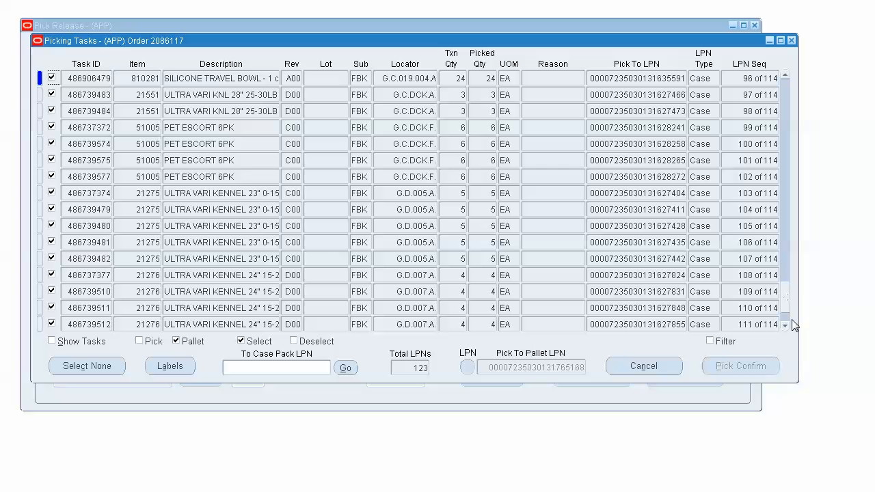
left_click(785, 326)
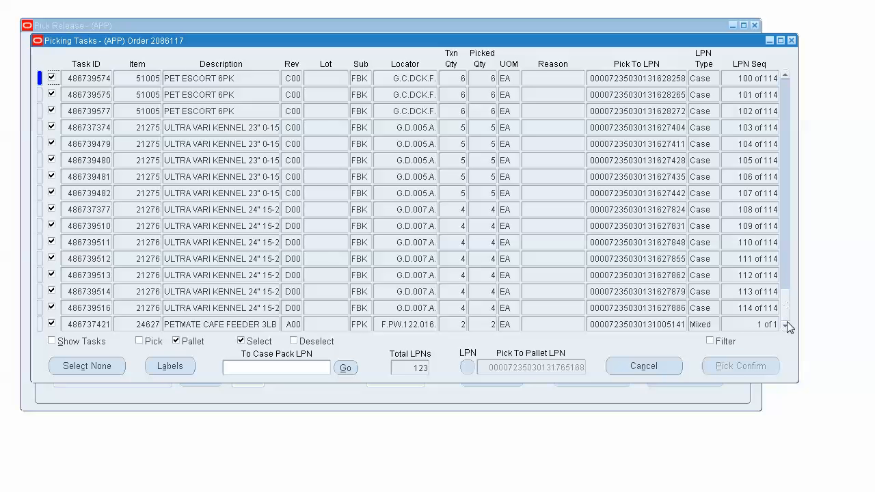
left_click(785, 116)
left_click(784, 115)
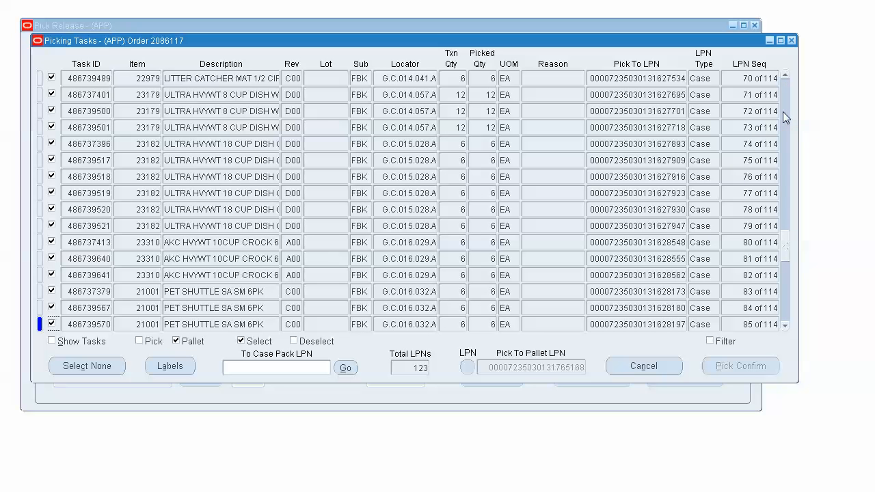
left_click(783, 111)
left_click(784, 109)
left_click(784, 109)
left_click(785, 90)
left_click(785, 88)
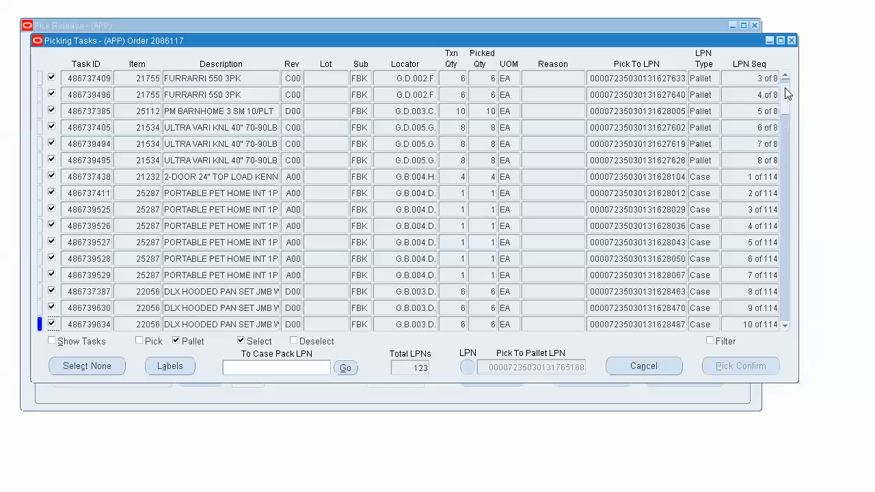
left_click(785, 78)
left_click(785, 78)
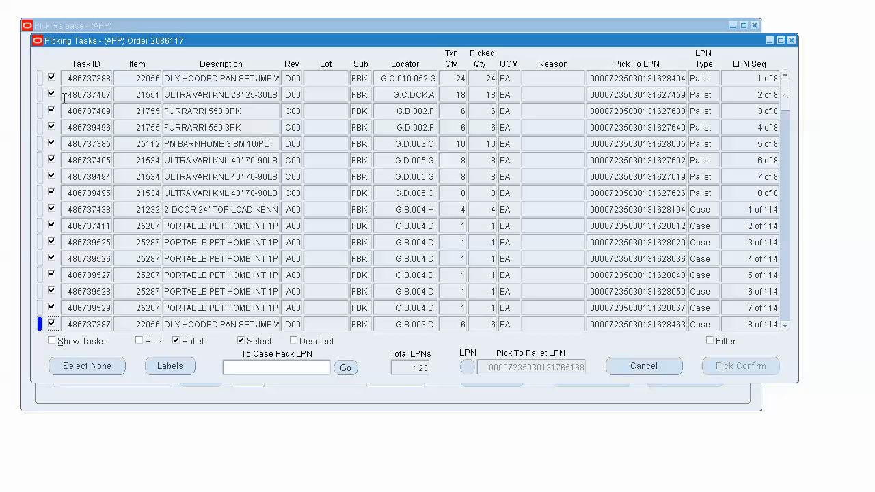
Step: Copy item number 25287 from its first case task and filter the picking history to that item
left_click(148, 96)
left_click(140, 225)
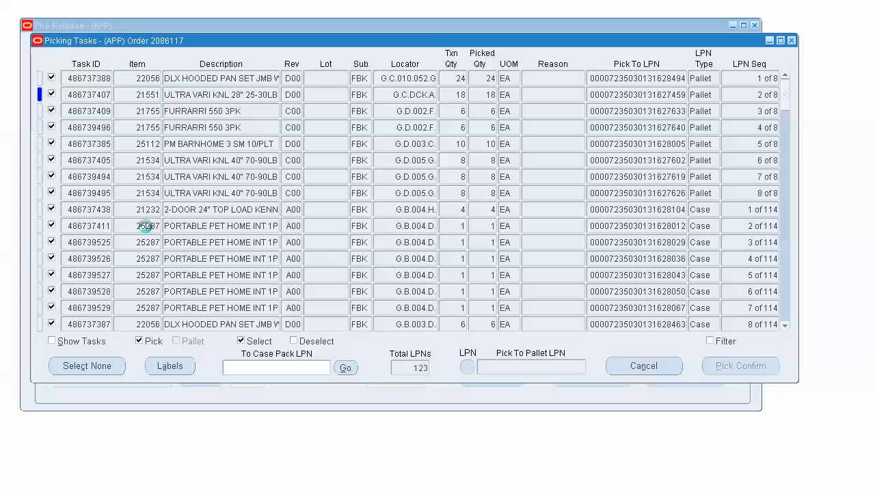
left_click_drag(137, 228, 189, 229)
key("ctrl+c")
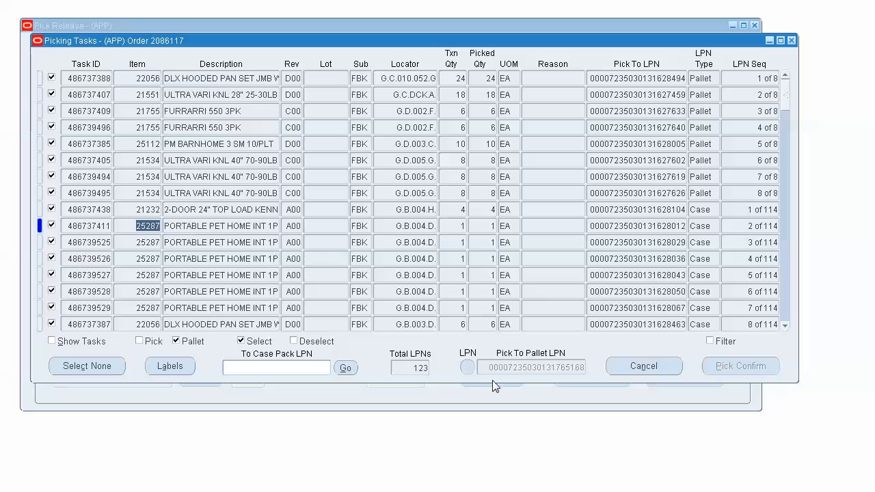
left_click(713, 341)
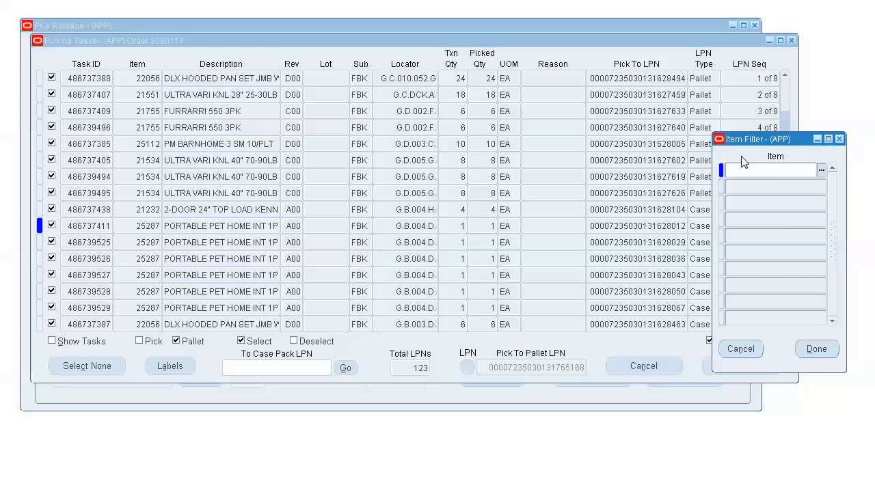
key("ctrl+v")
left_click(816, 349)
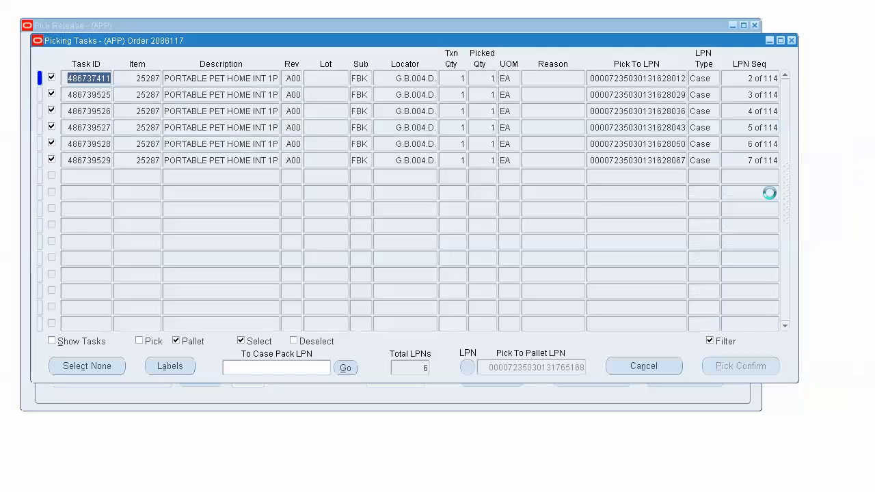